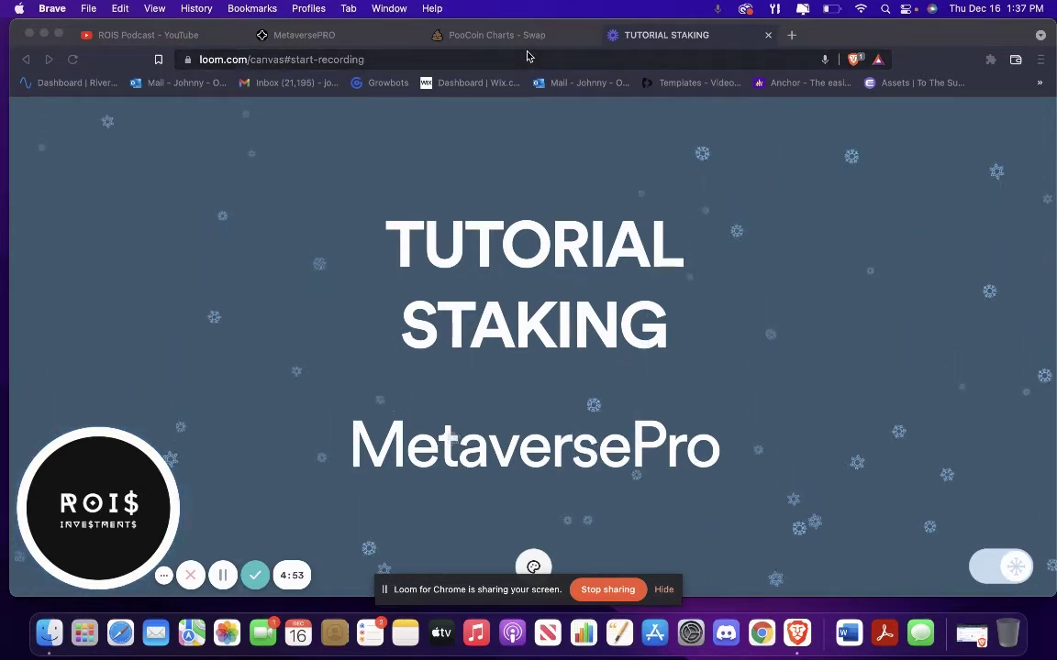
- Open the MetaMask wallet popup to review its available networks, then close it
click(910, 34)
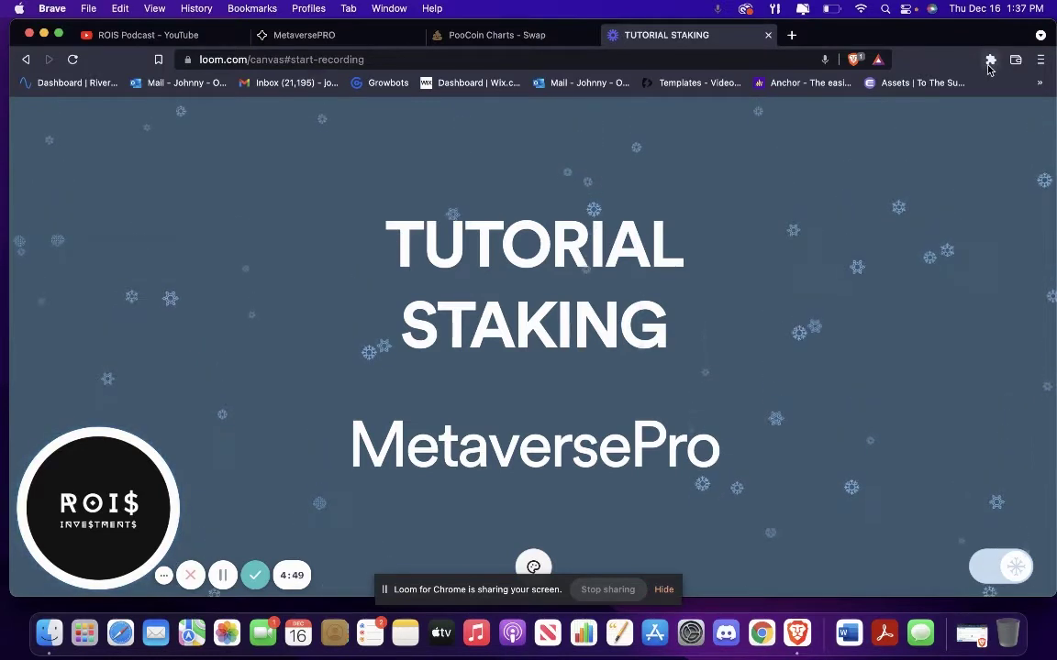
click(990, 62)
click(813, 300)
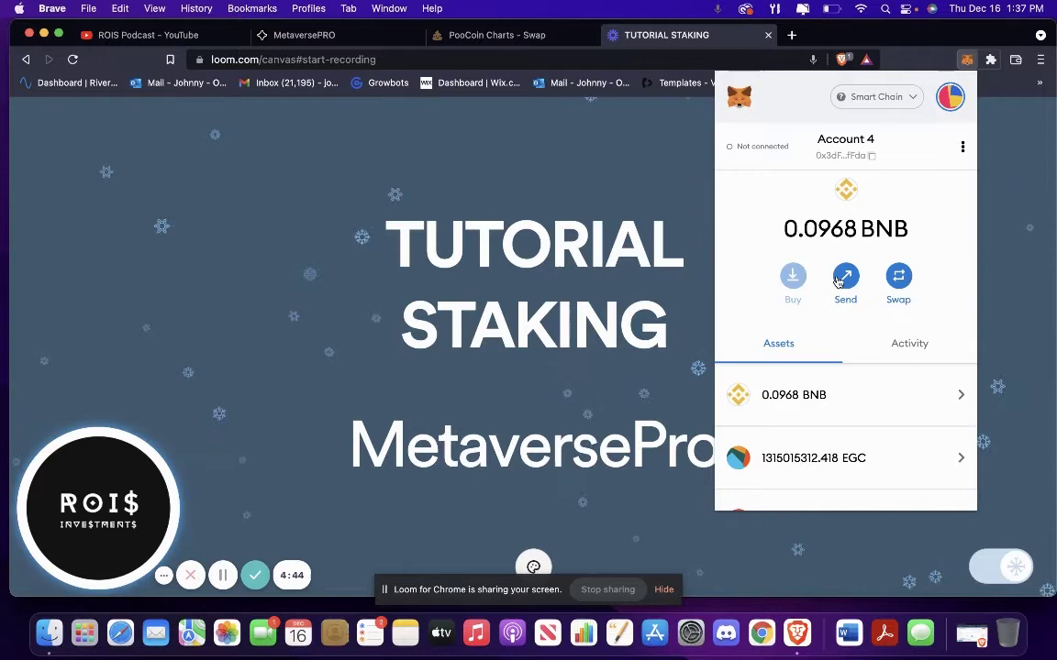
click(874, 97)
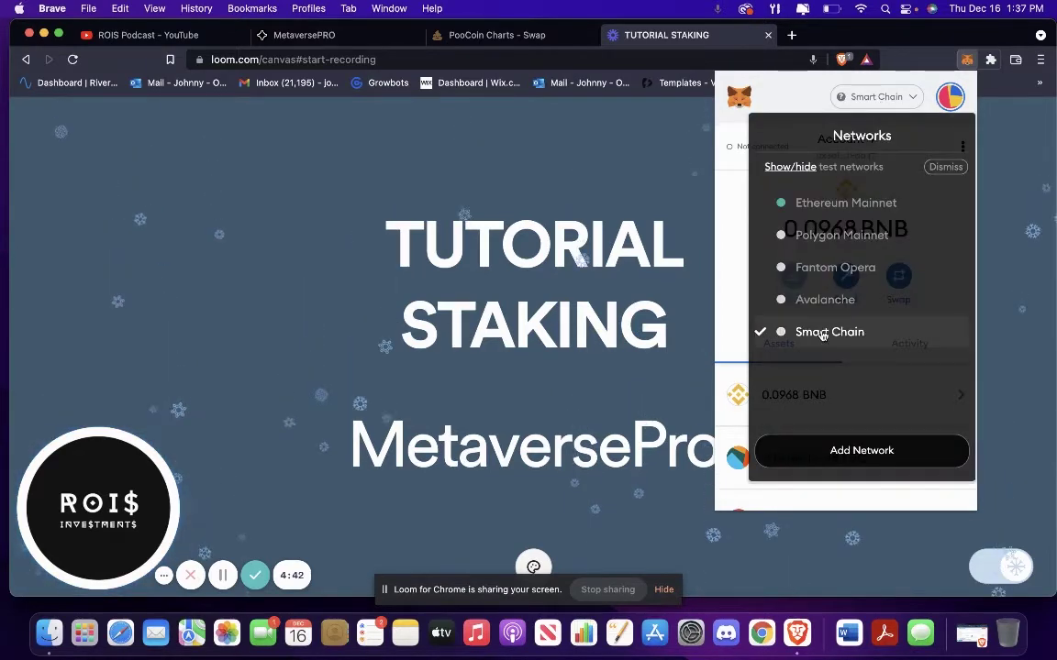
click(564, 143)
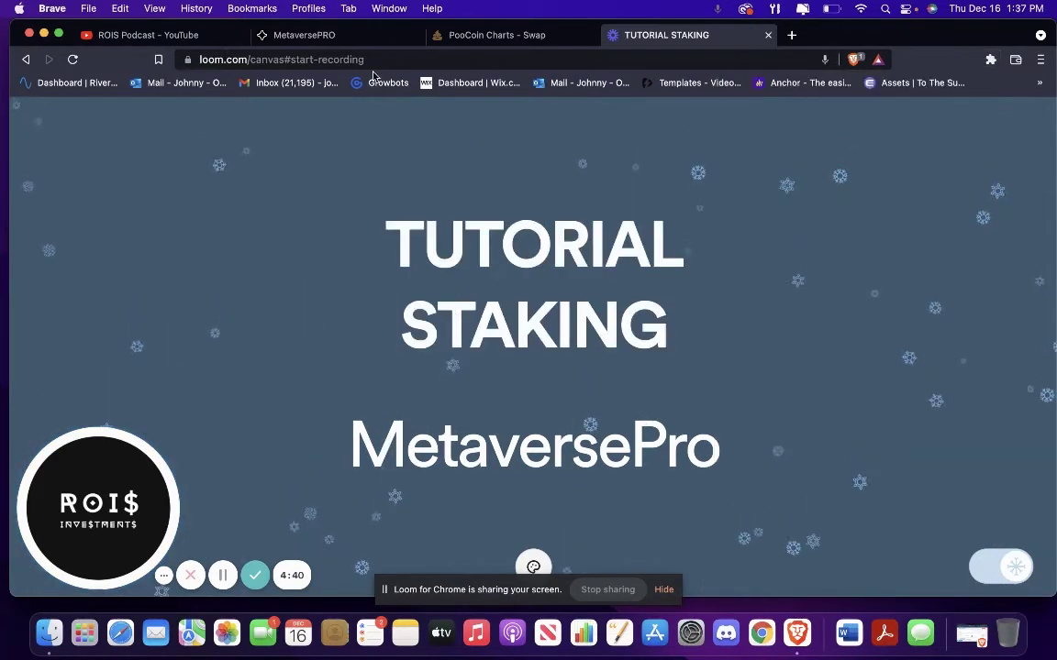
- Back on the MetaversePRO dashboard, start adding the Meta token to MetaMask, then cancel
click(325, 35)
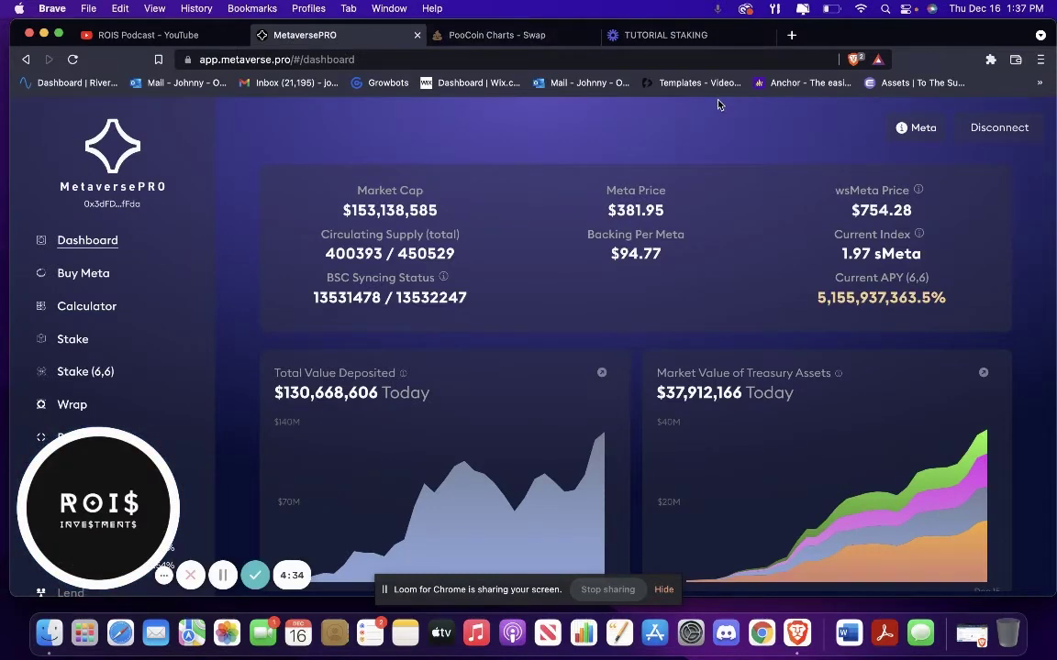
mouse_move(911, 135)
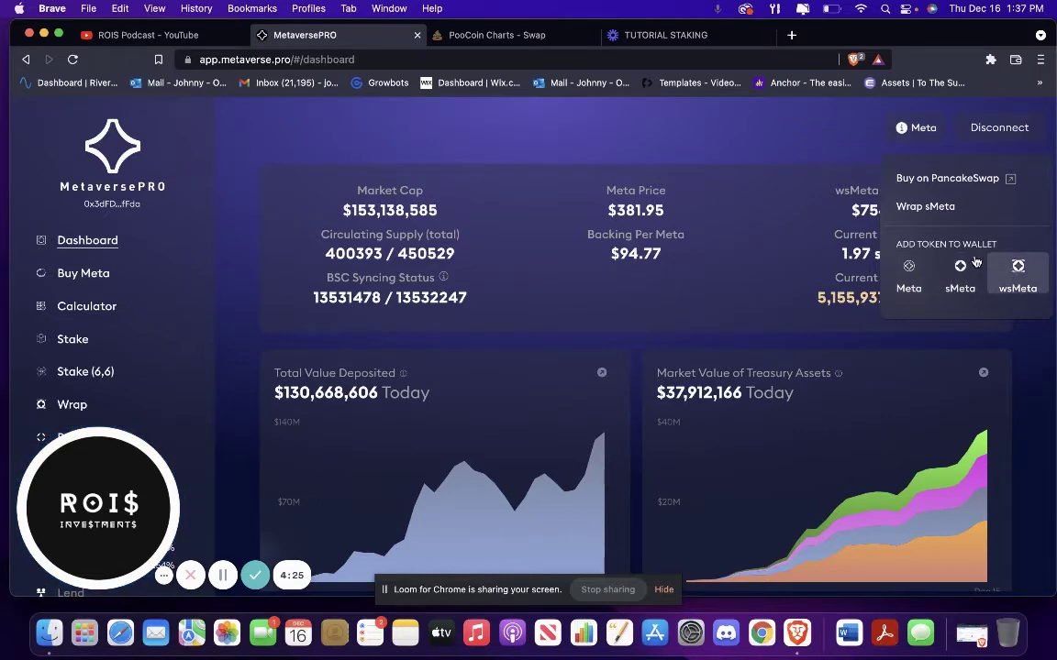
click(909, 271)
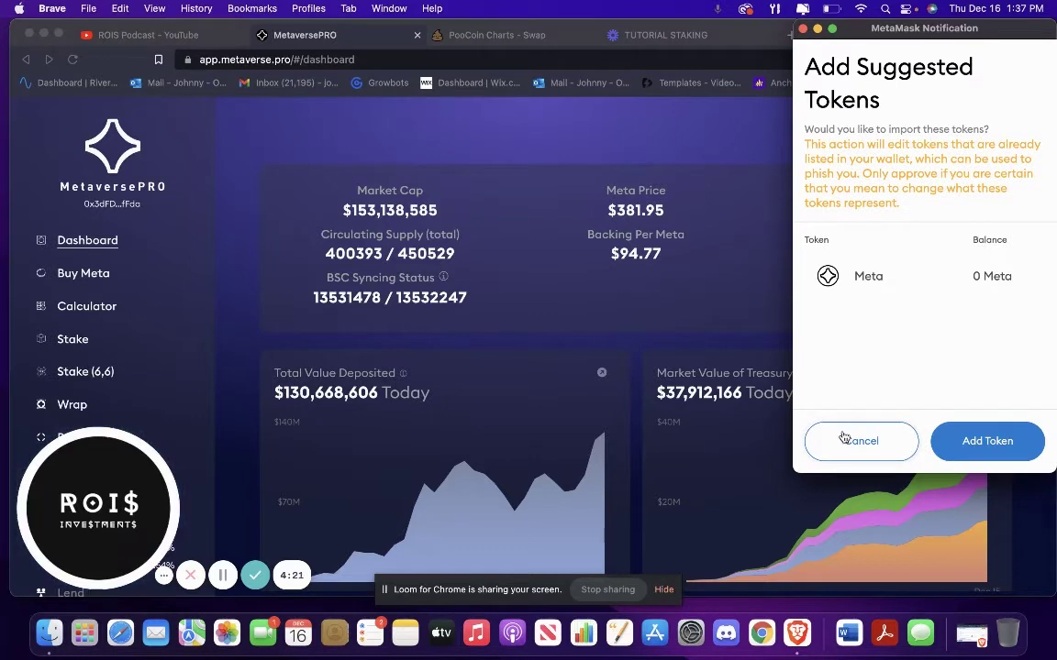
click(844, 442)
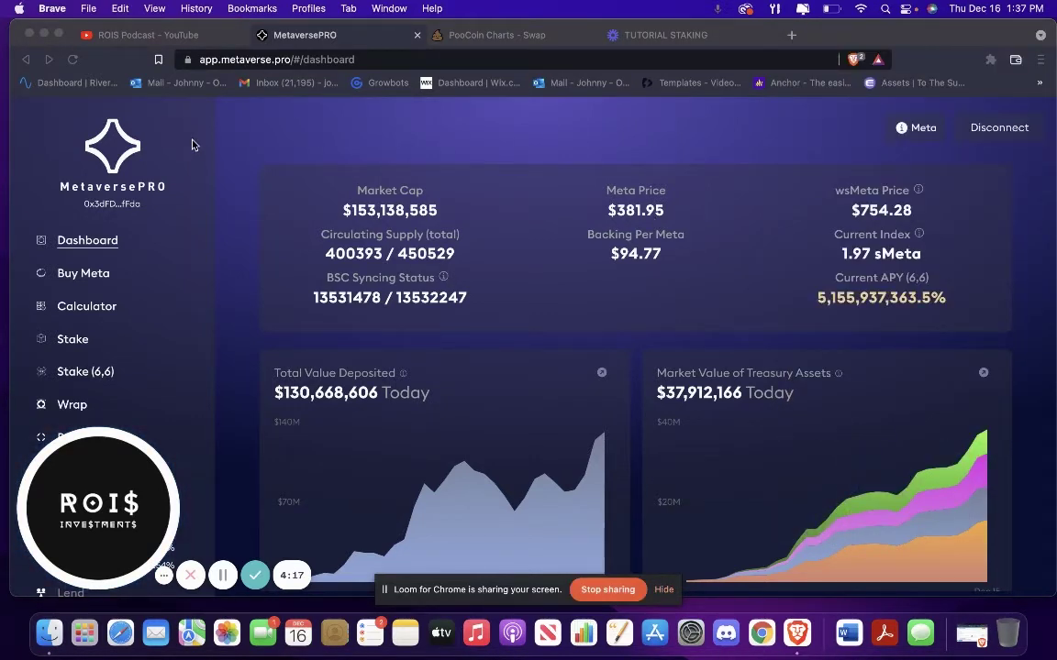
click(500, 37)
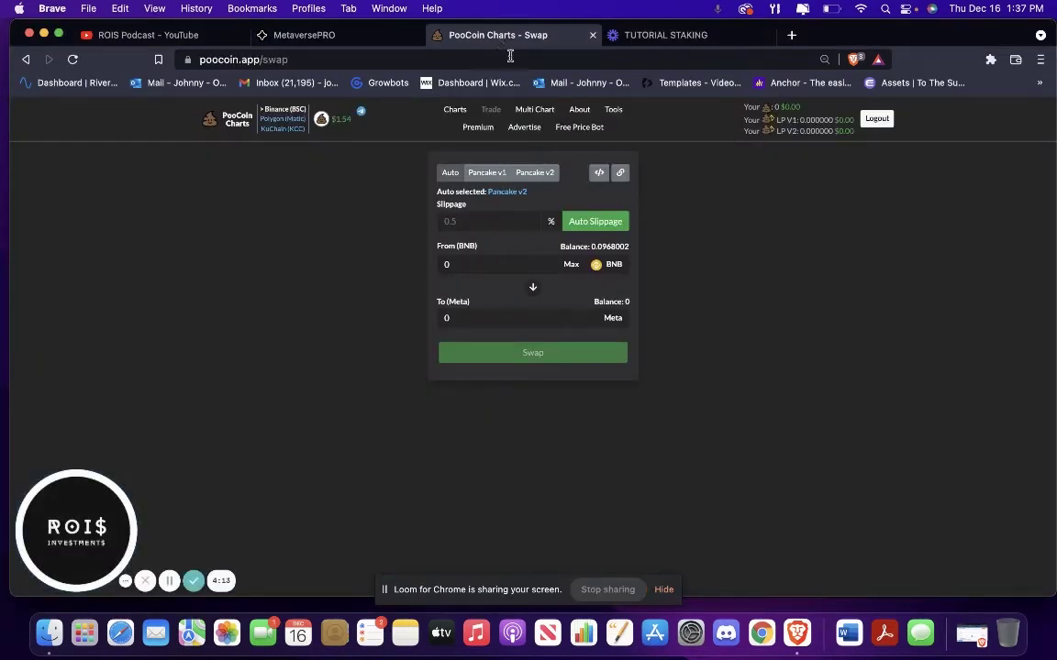
key(ctrl+shift+Tab)
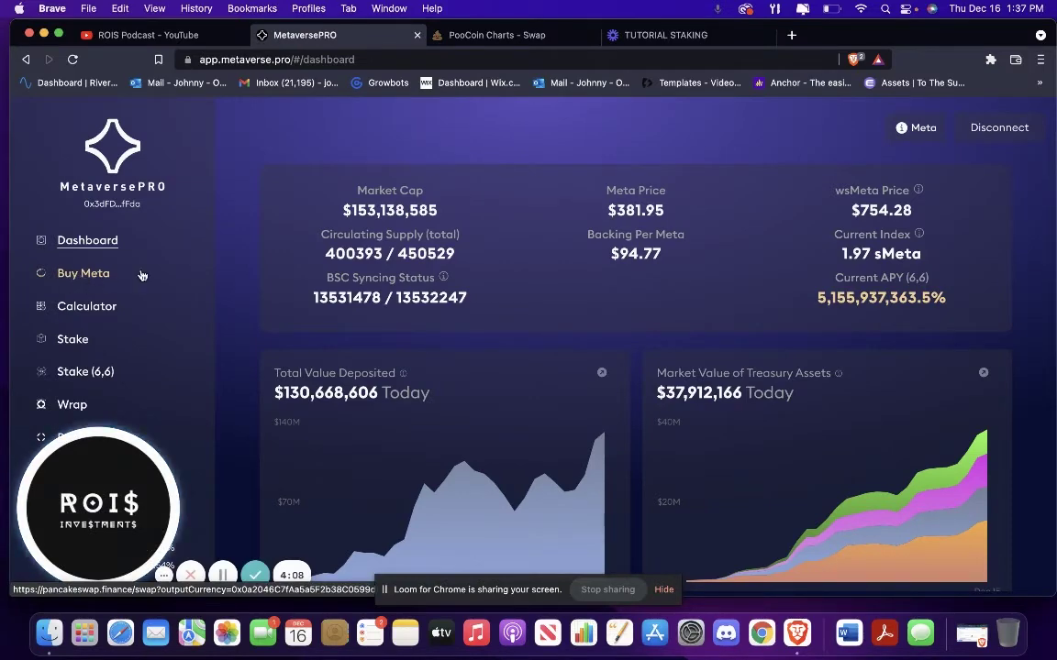
click(501, 41)
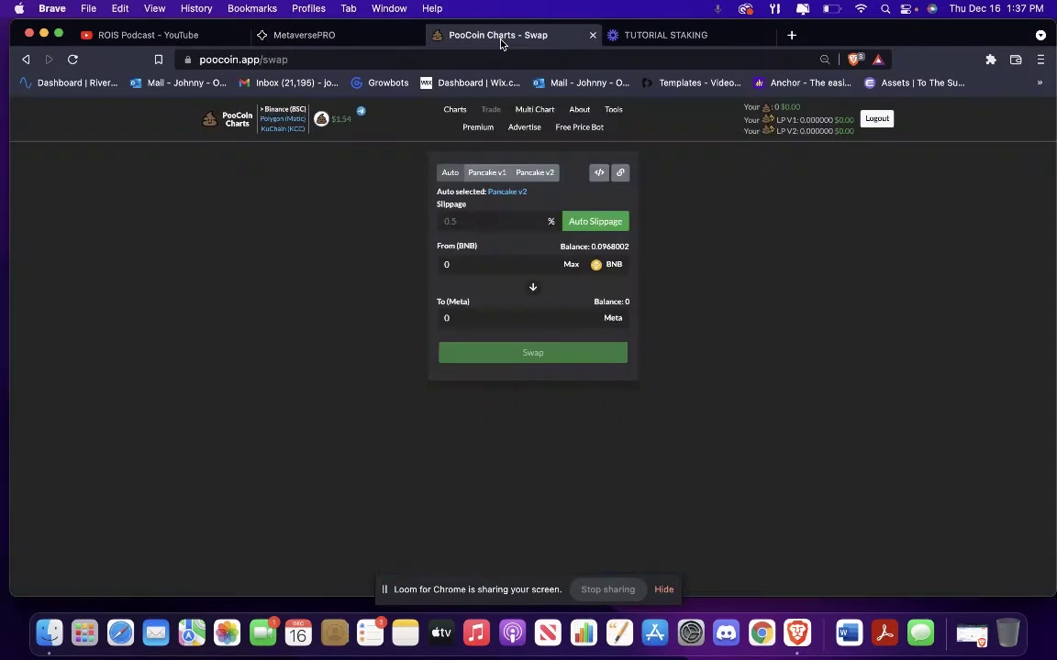
click(617, 319)
text(meta)
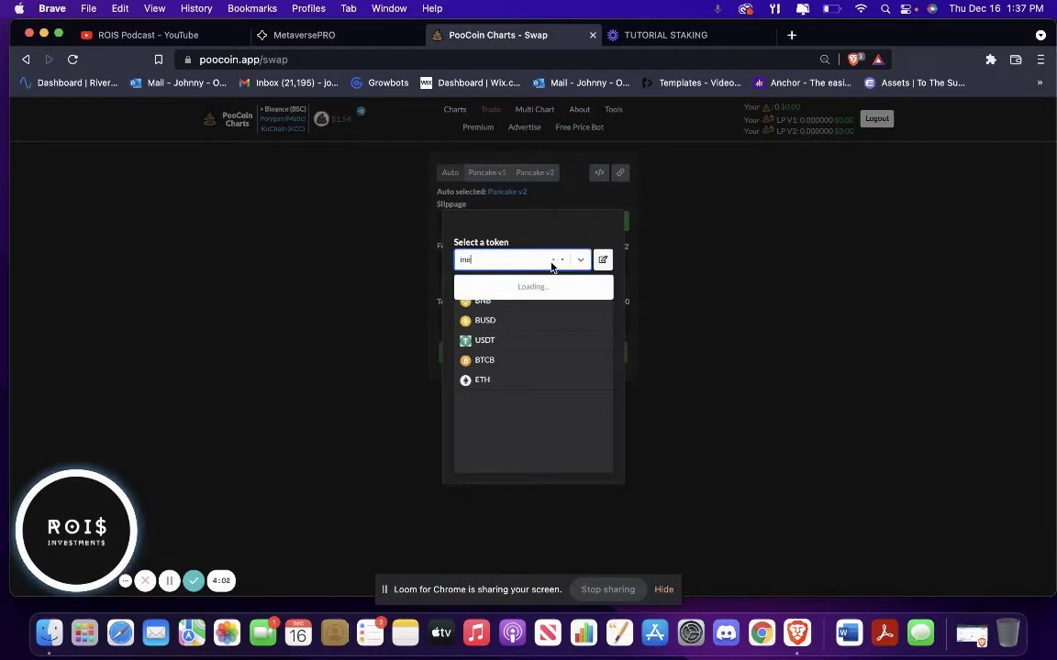
click(535, 290)
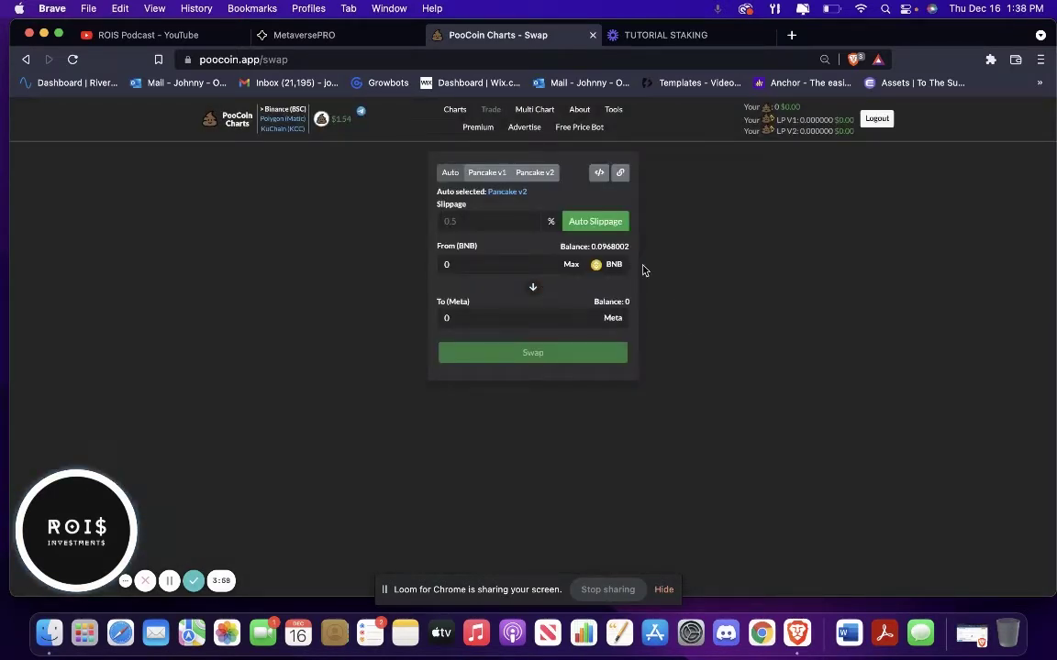
click(312, 37)
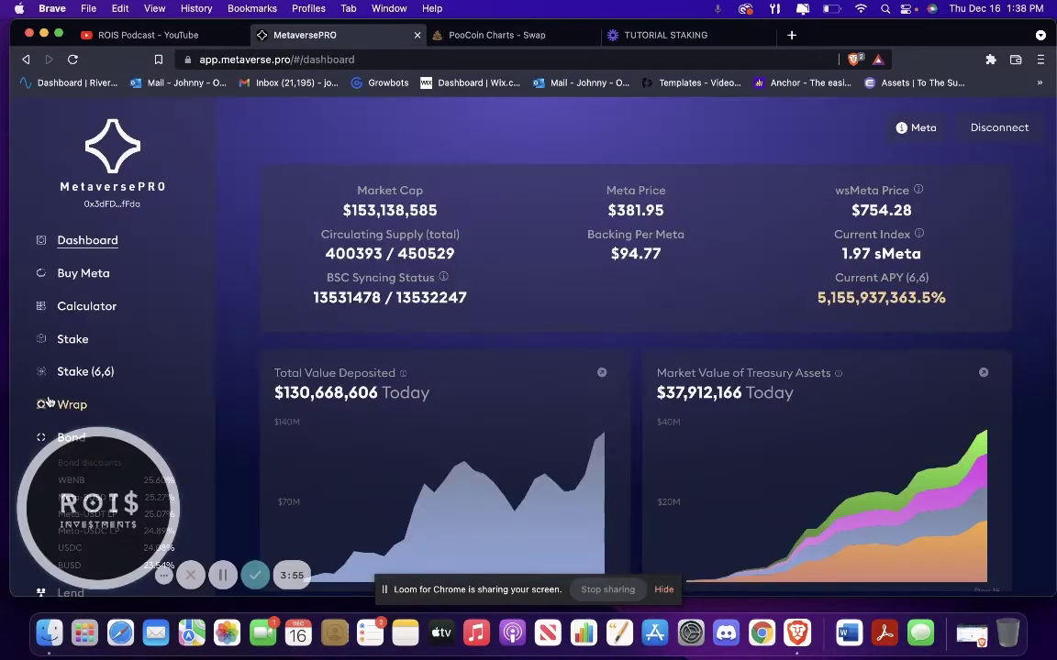
- Open the PancakeSwap BNB-to-Meta swap via Buy Meta, then return to MetaversePRO's Single Stake page
click(84, 273)
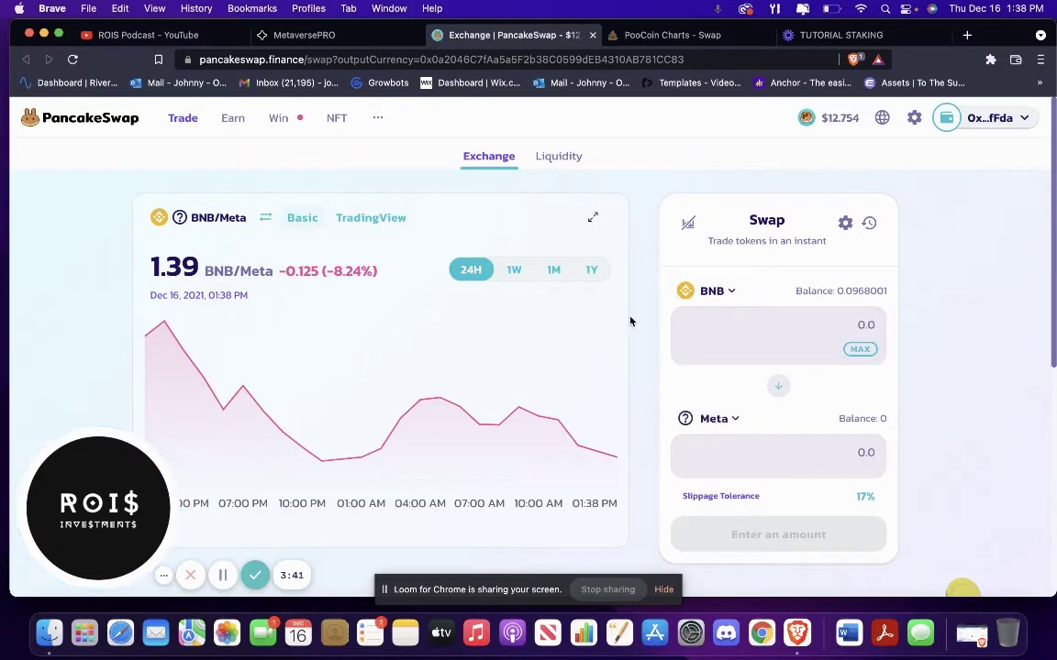
click(343, 37)
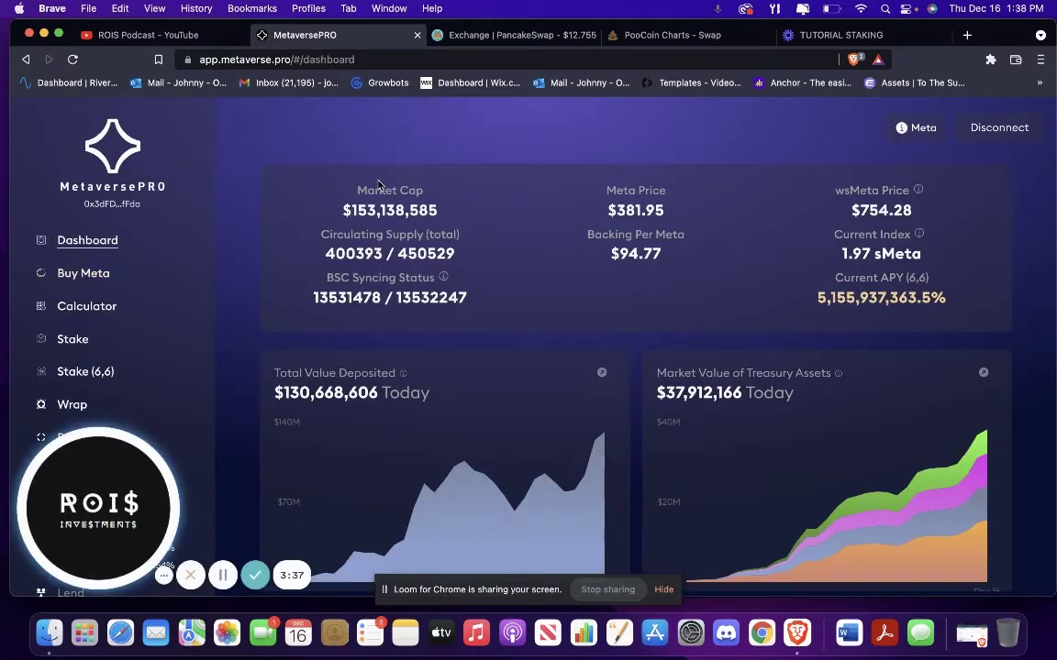
click(73, 340)
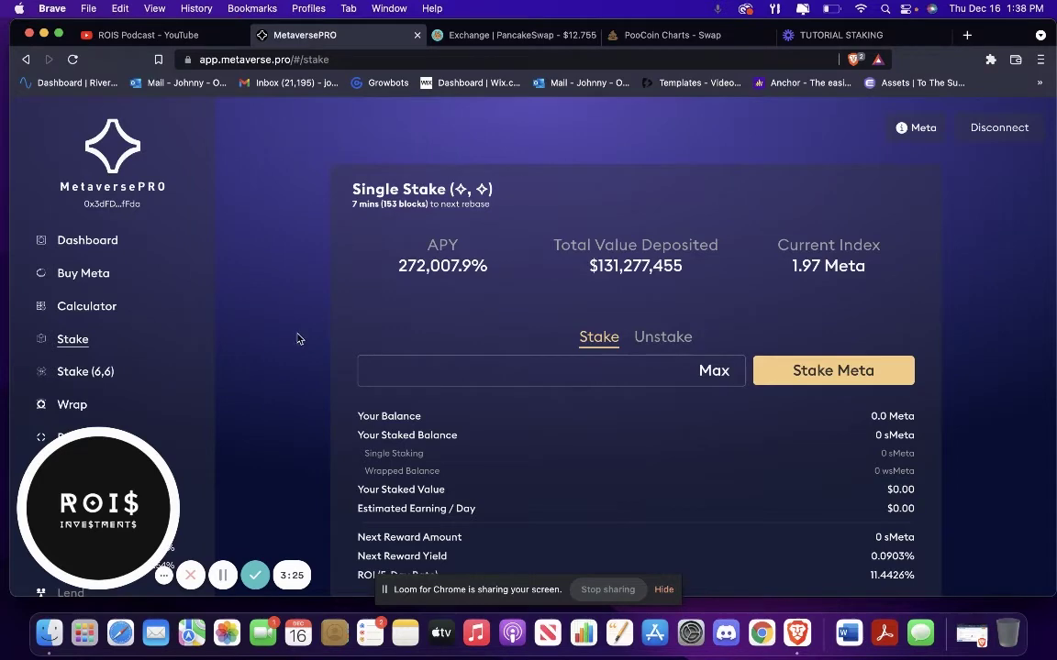
- Go to the Wrap page and fill in the maximum wrappable sMeta amount of 0.0
scroll(154, 356, down, 2)
click(81, 351)
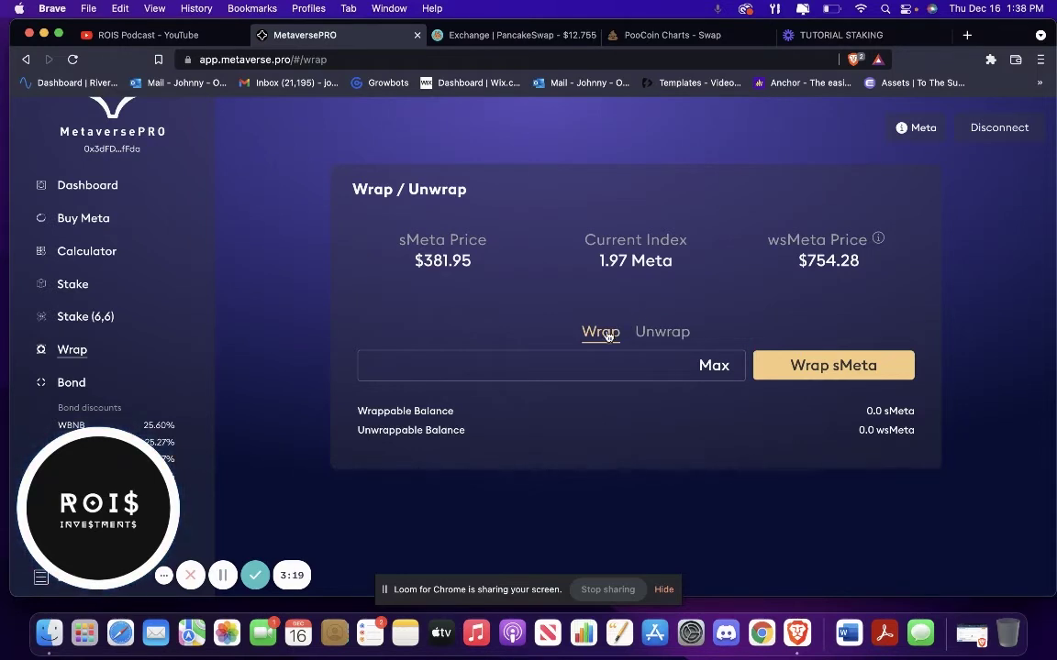
click(714, 366)
click(102, 321)
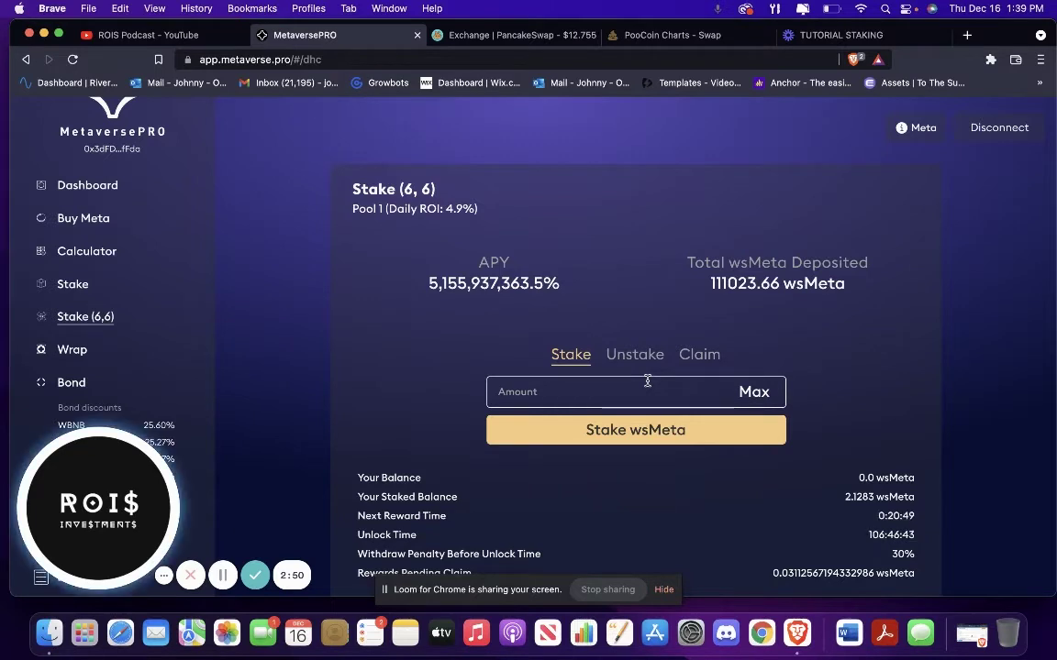
scroll(578, 504, down, 2)
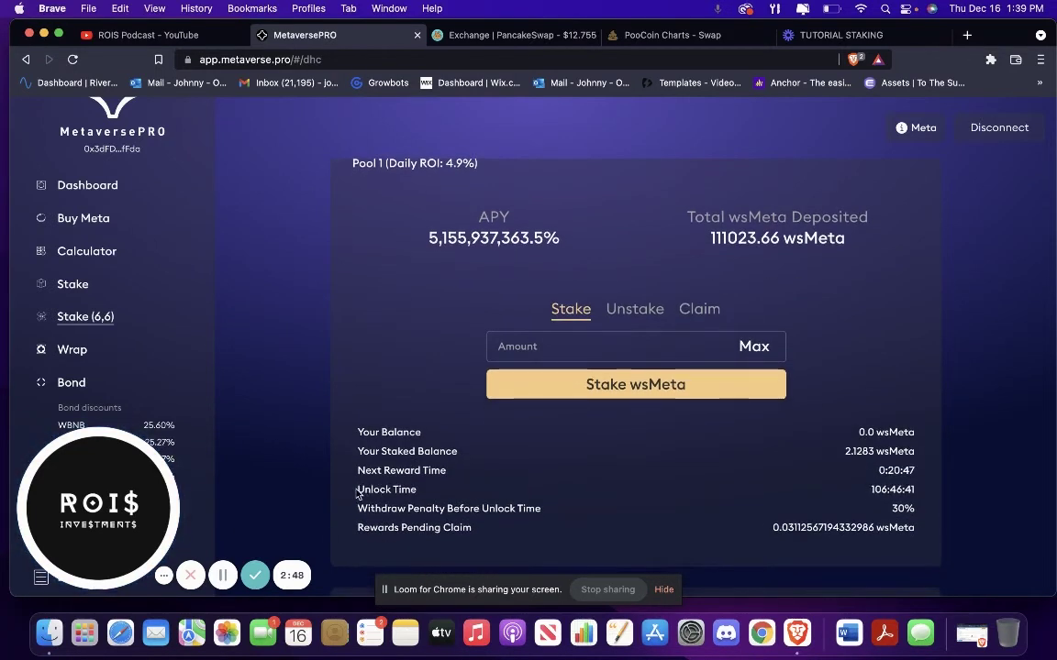
drag(361, 490, 417, 496)
click(489, 487)
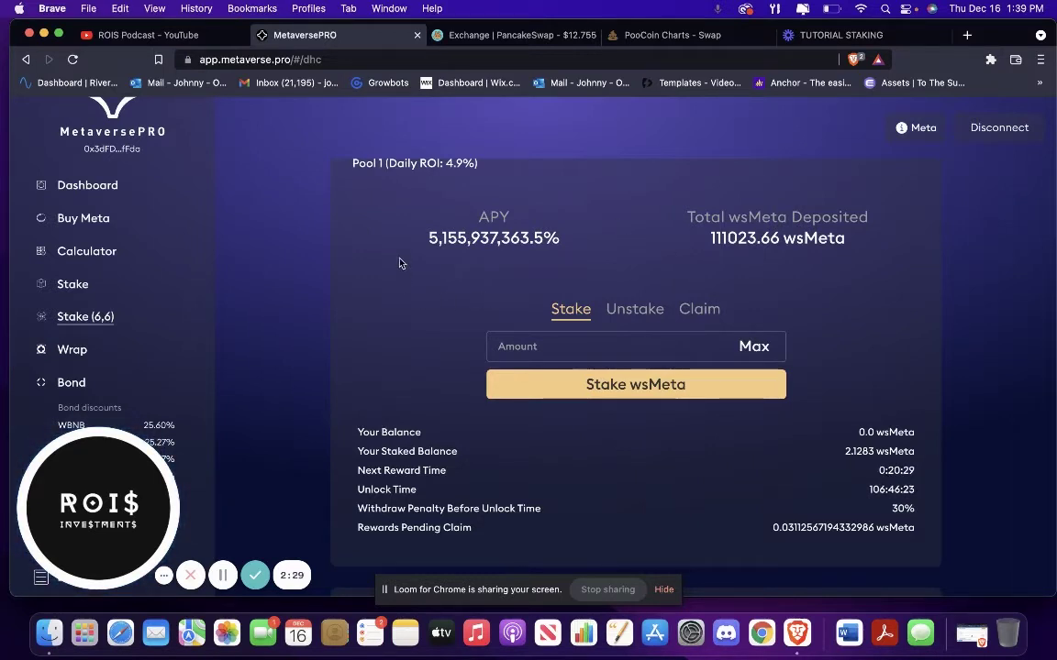
scroll(629, 233, up, 1)
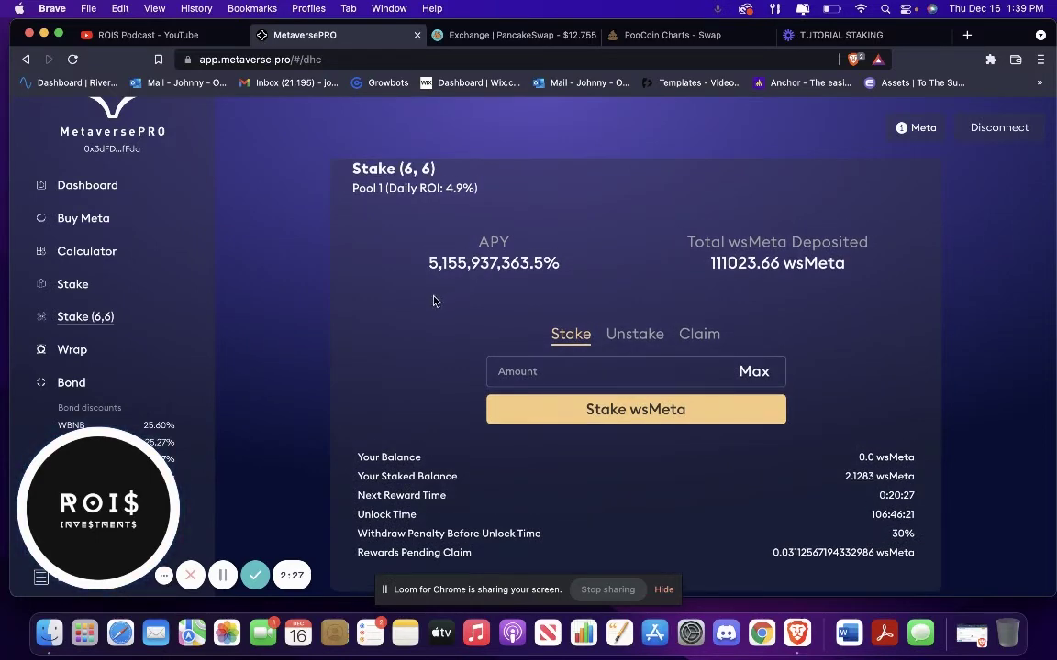
drag(428, 263, 559, 264)
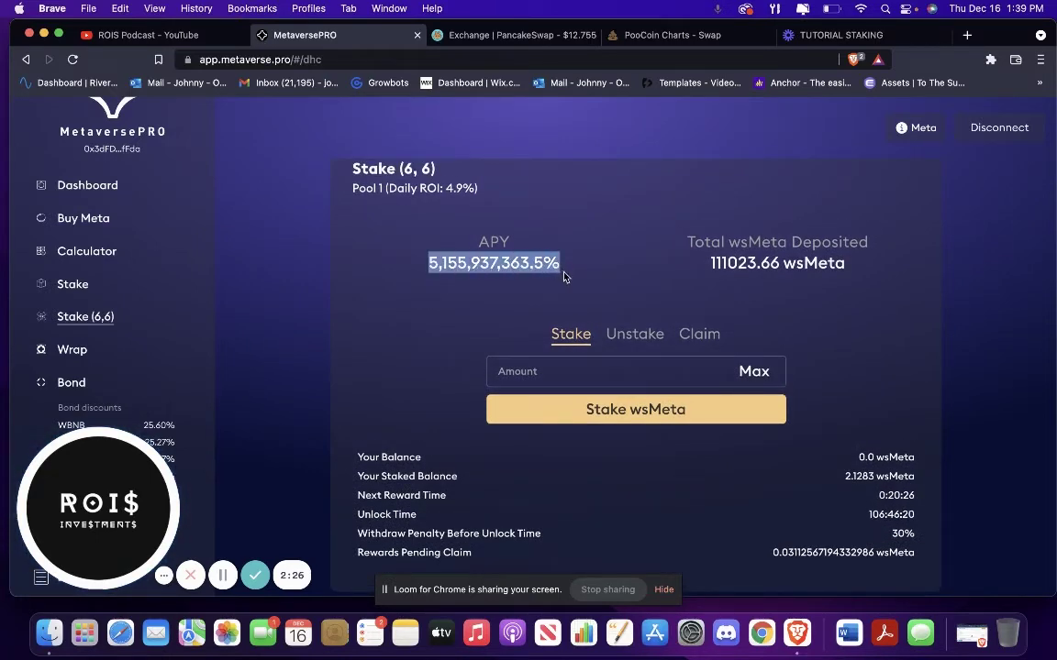
click(623, 242)
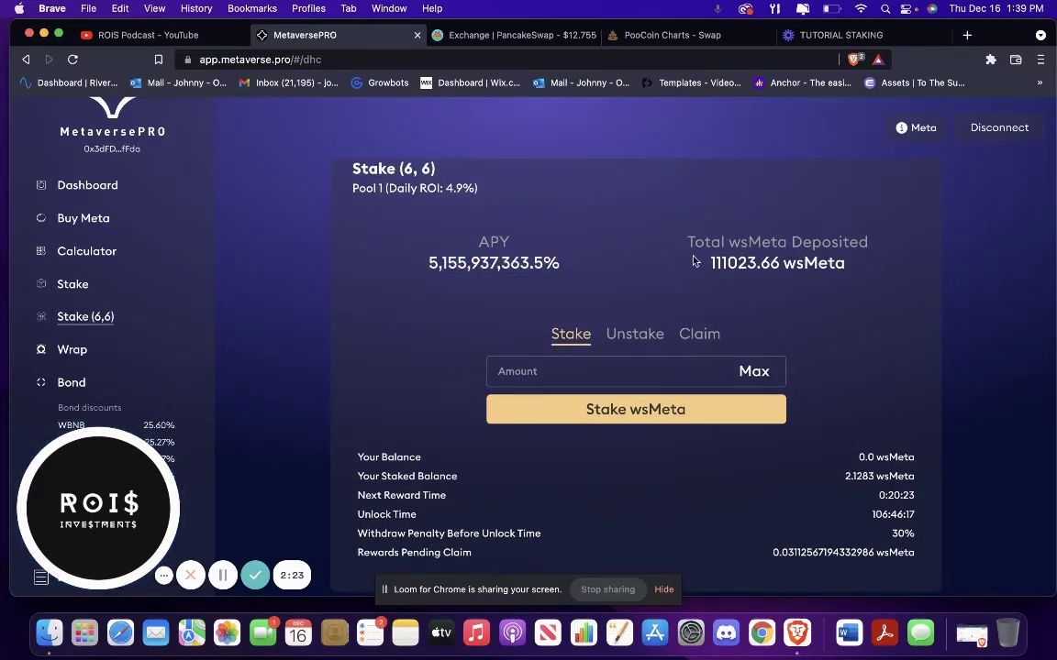
drag(710, 262, 844, 264)
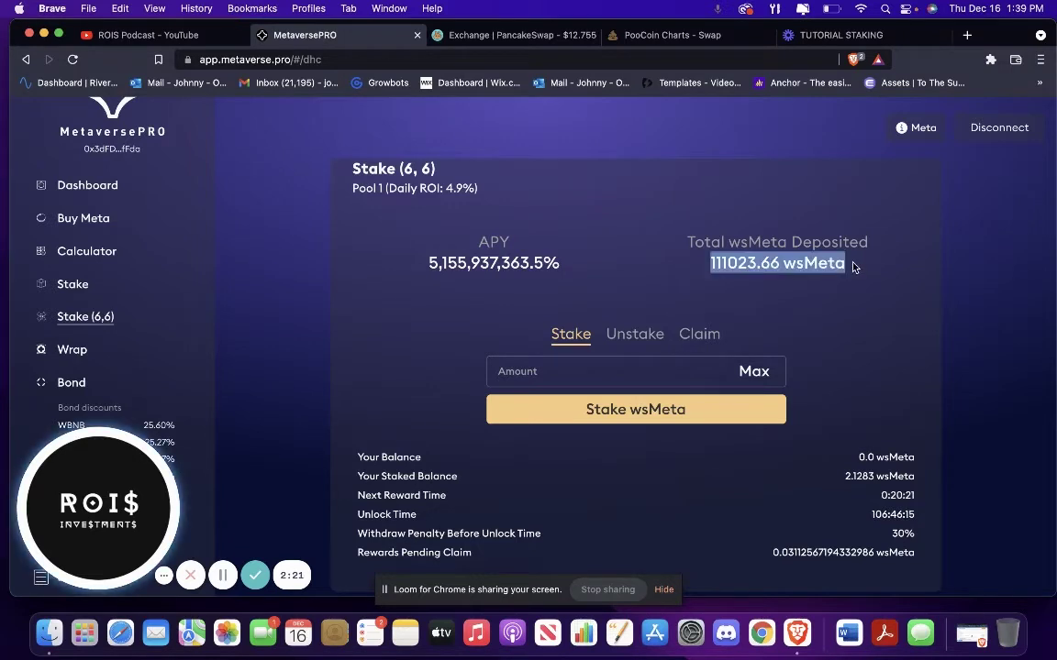
click(758, 212)
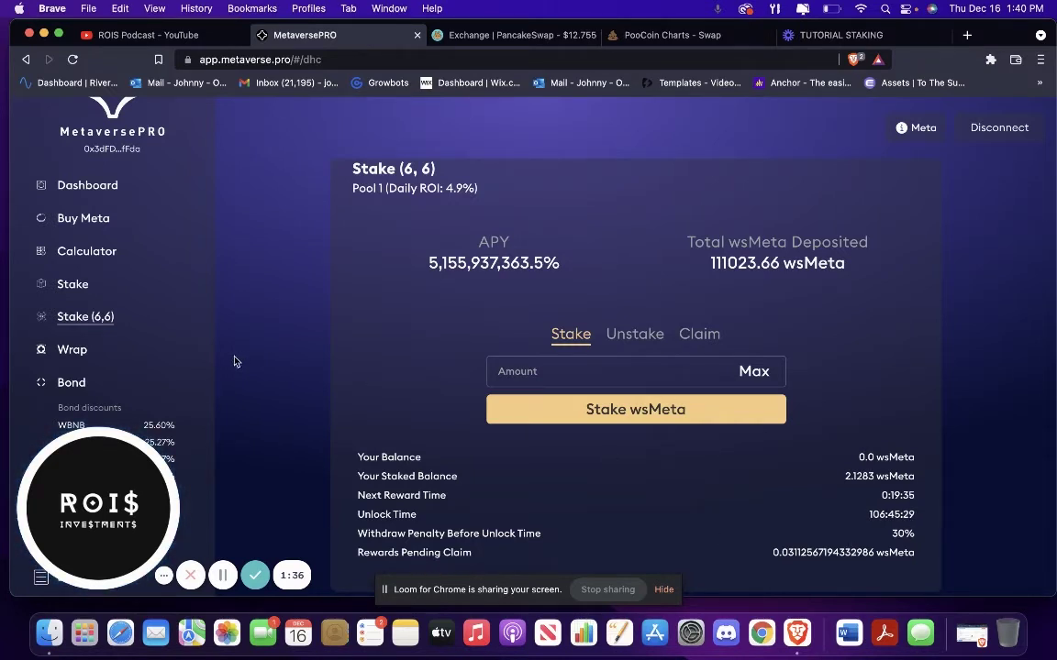
- Open the Dashboard, highlight the $754.28 wsMeta price, and scroll through the treasury charts
click(78, 183)
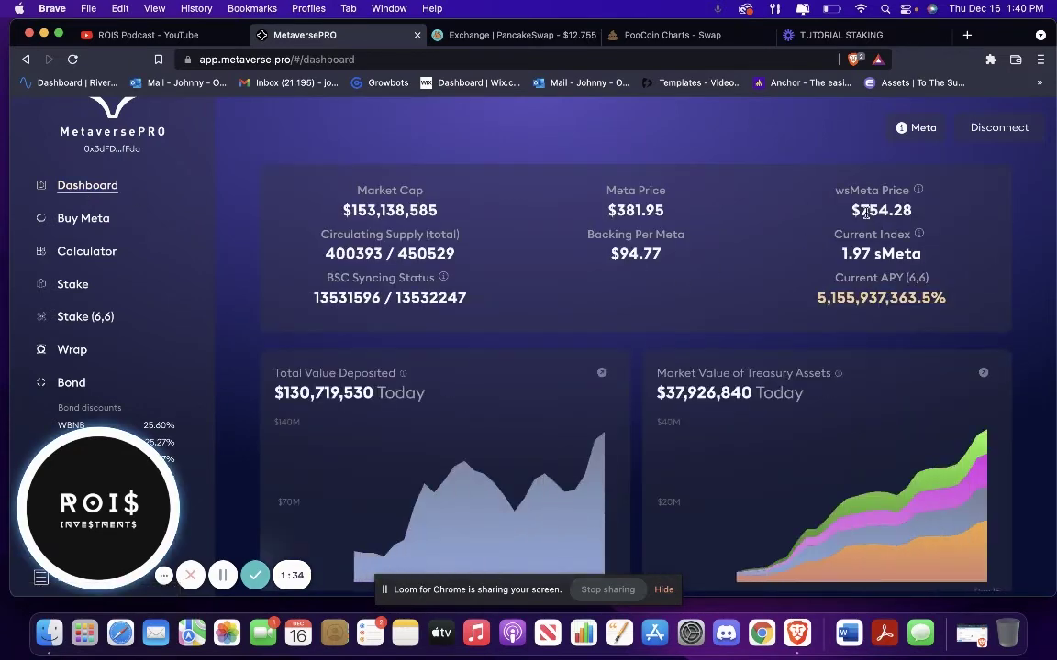
drag(851, 206, 913, 209)
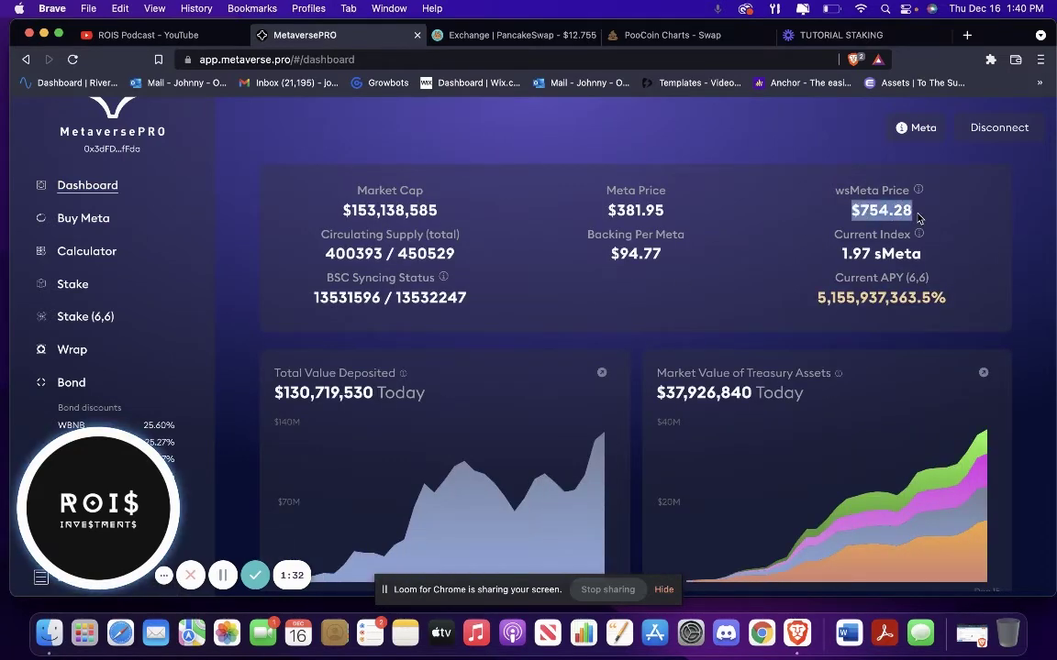
click(830, 196)
scroll(583, 489, down, 1)
scroll(583, 489, down, 2)
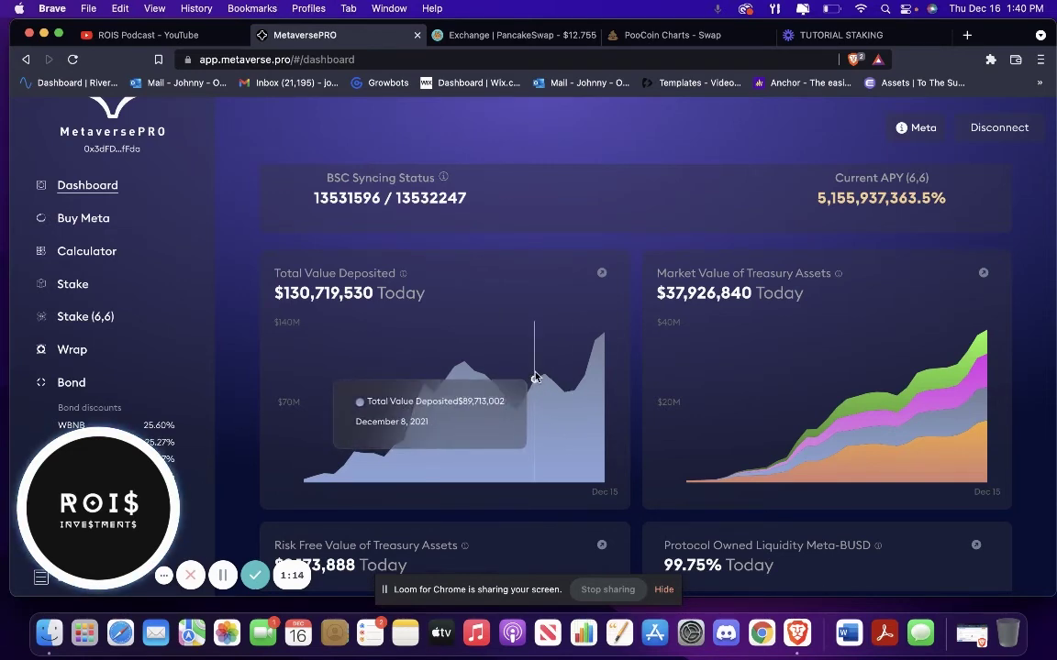
scroll(637, 306, up, 2)
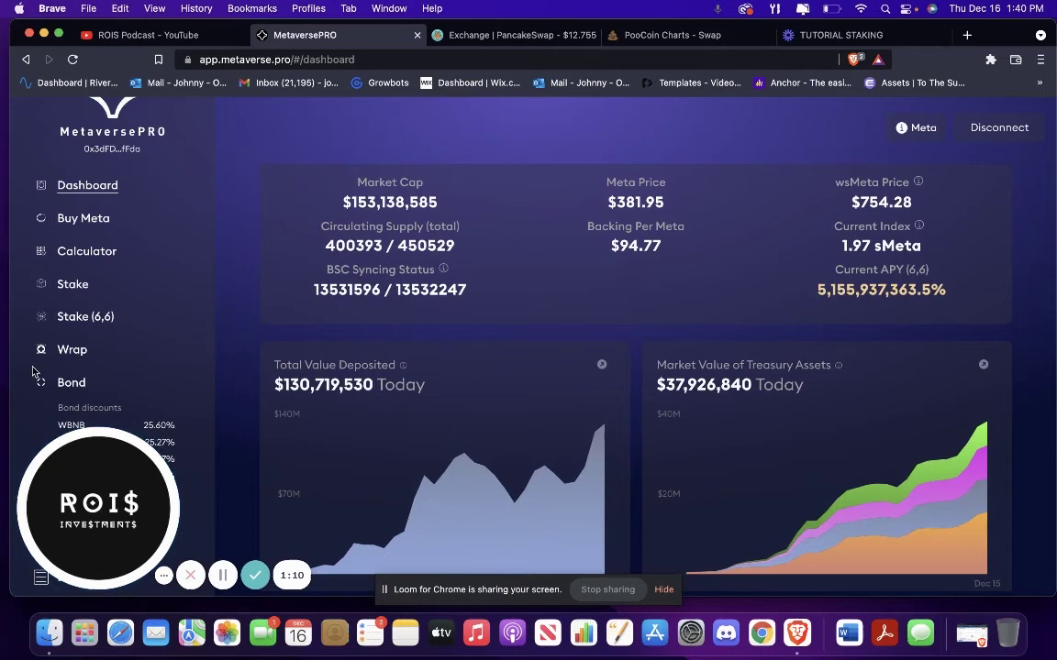
scroll(92, 330, down, 2)
- Open the Bonds page, scroll the bond list, and highlight WBNB's 25.60% ROI
click(72, 297)
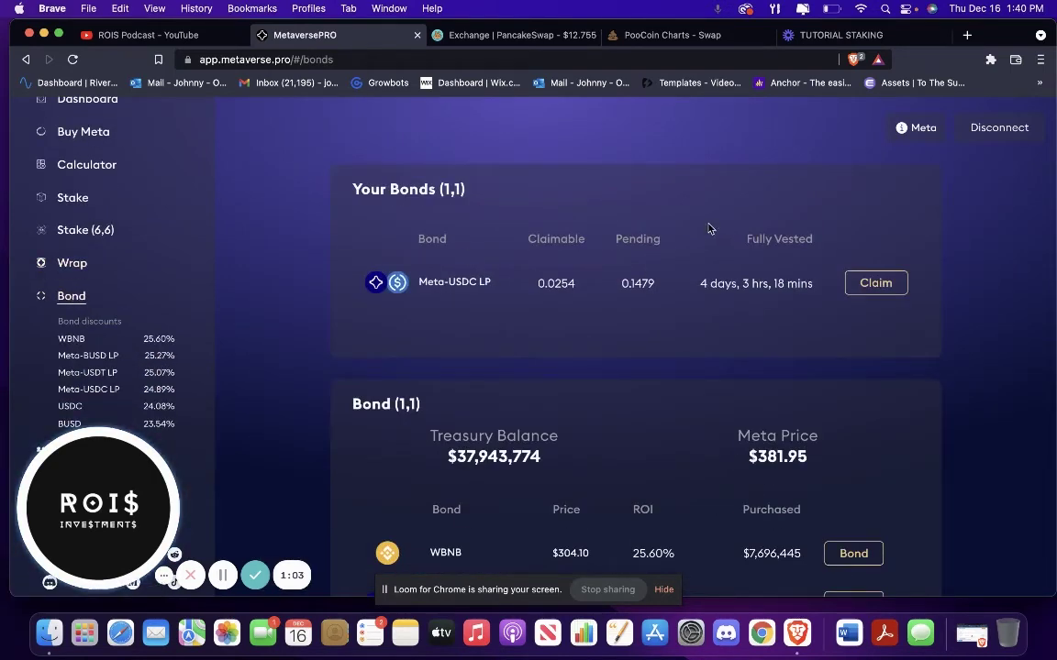
scroll(545, 367, down, 1)
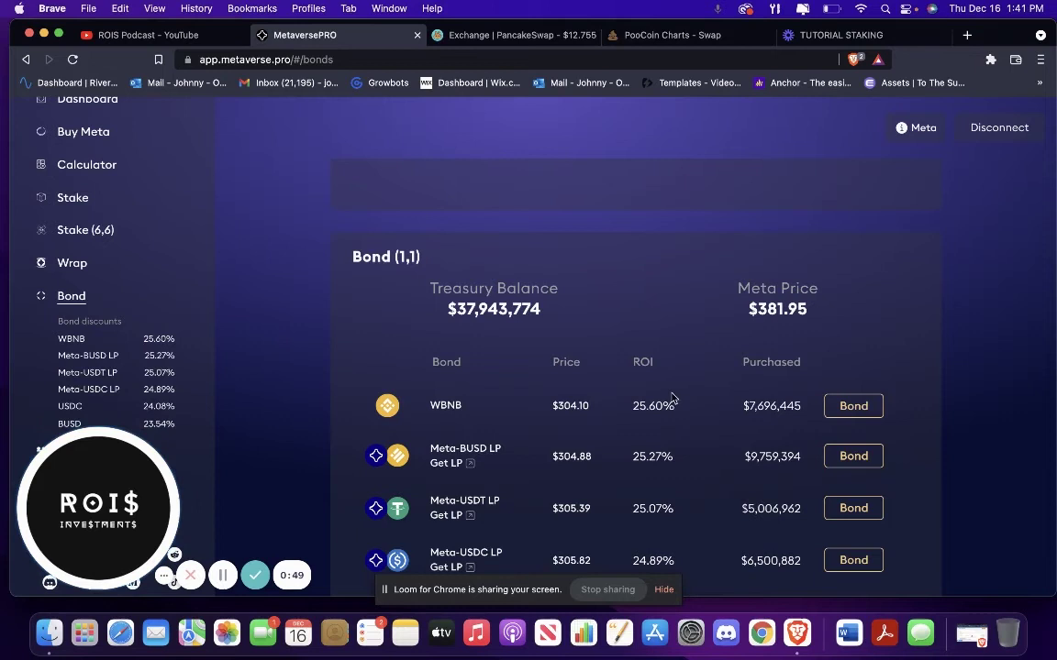
drag(635, 405, 674, 406)
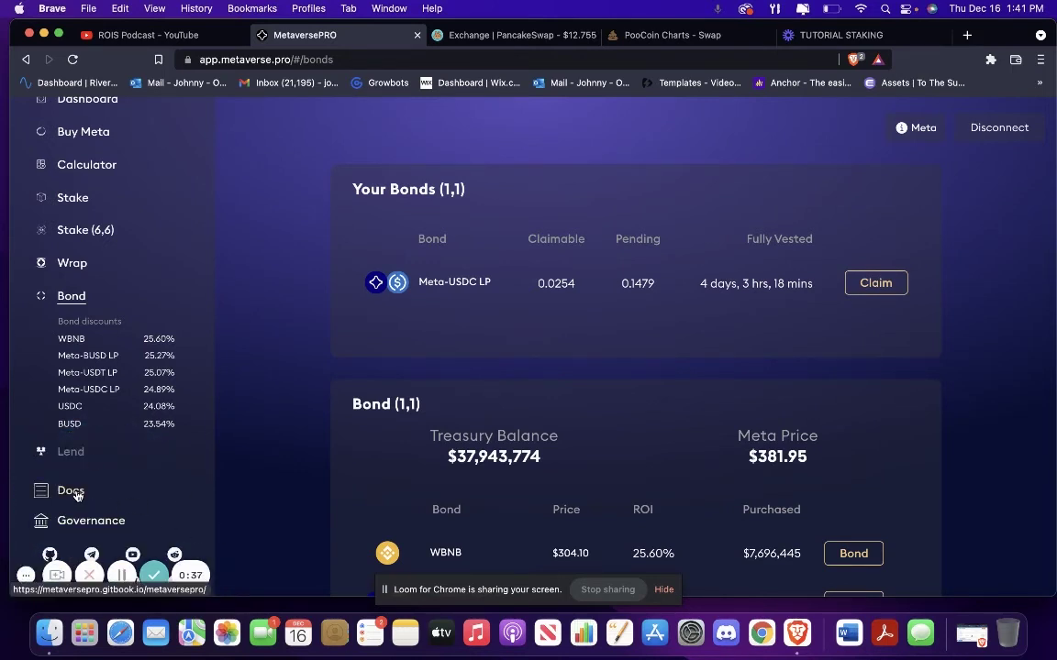
- Open the GitBook docs Introduction page and scroll its left navigation down and back up
click(77, 495)
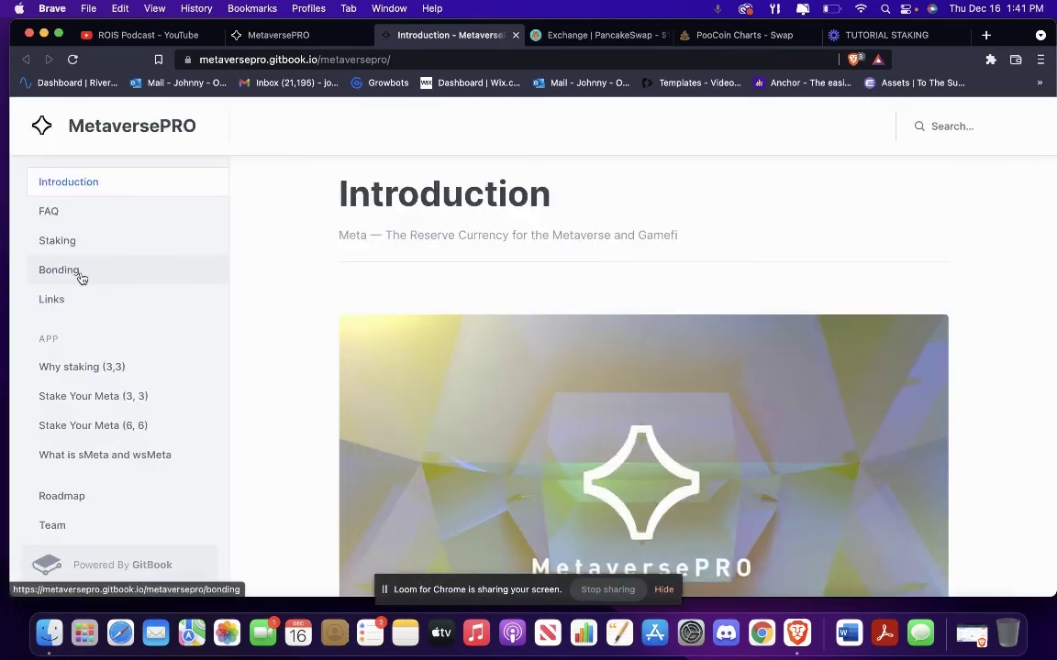
scroll(105, 459, down, 3)
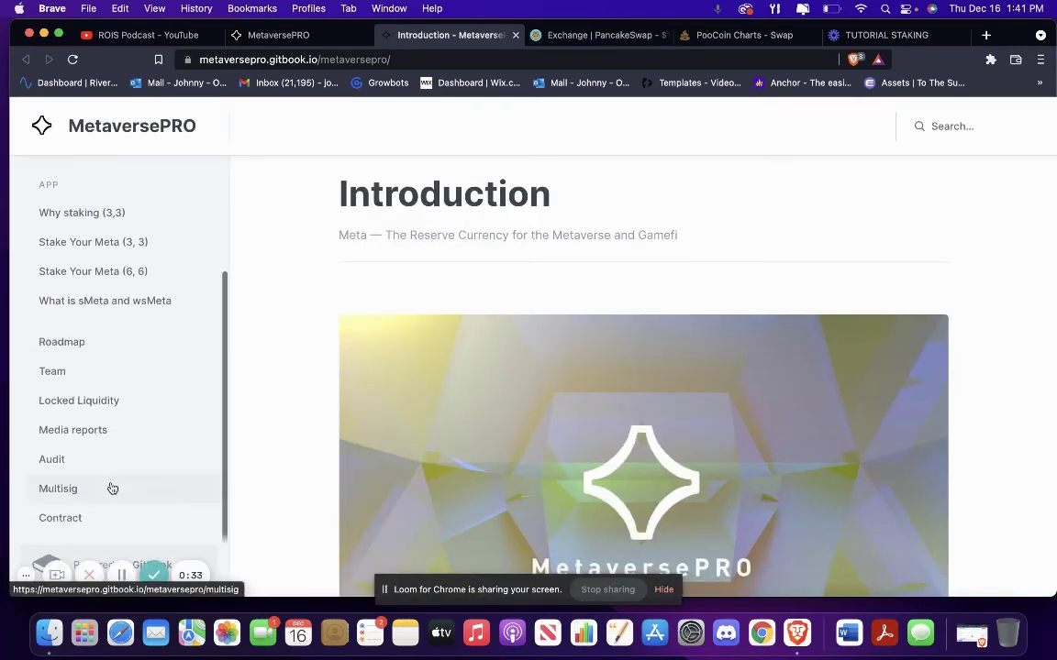
scroll(112, 482, up, 3)
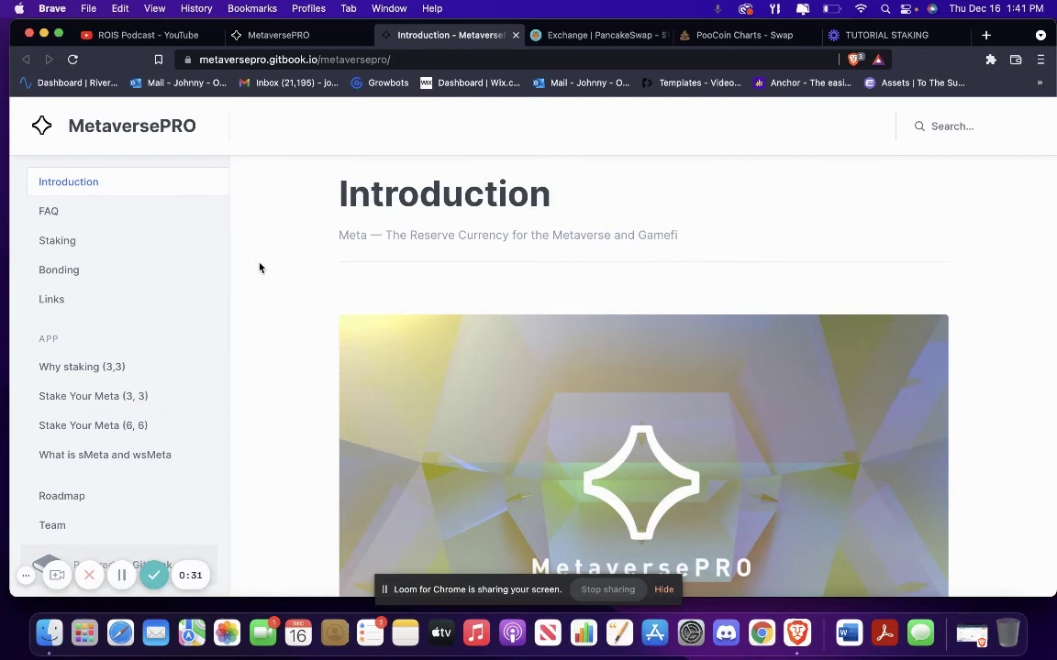